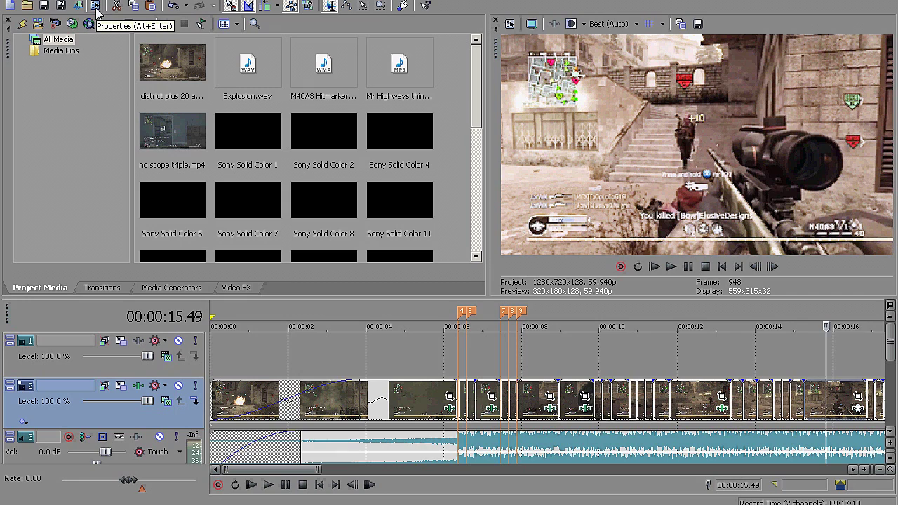
Step: Open Project Properties to review the HD 720-60p, 1280x720, 59.940 fps video settings
click(95, 10)
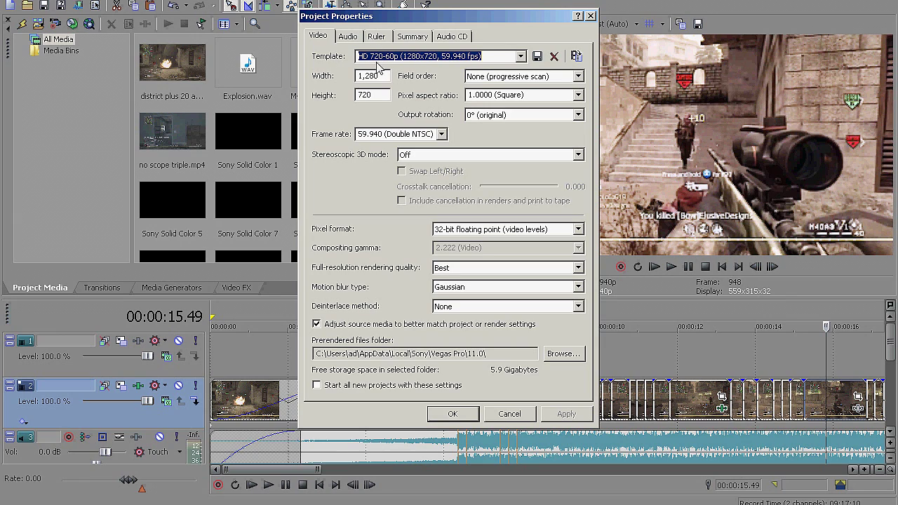
Step: Keep HD 720-60p, 59.940 fps and Best quality, adapt source media, and make these the new-project default
click(522, 56)
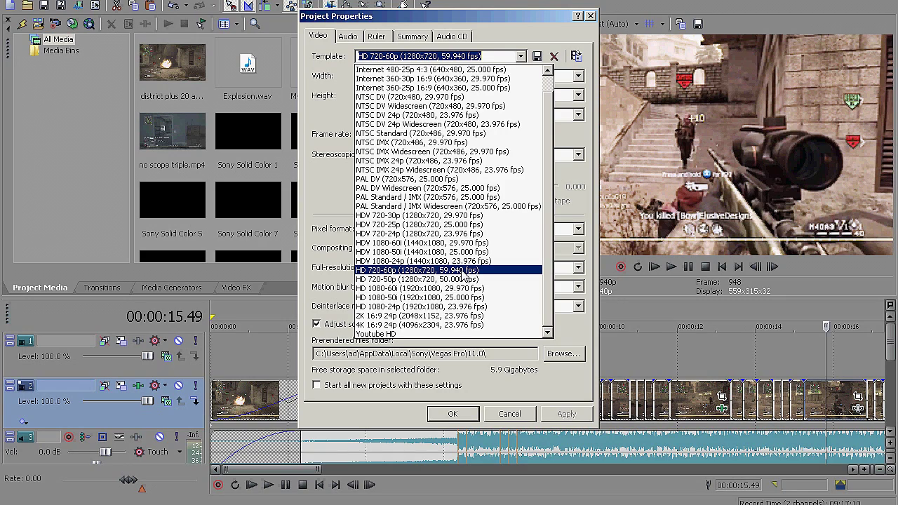
click(462, 270)
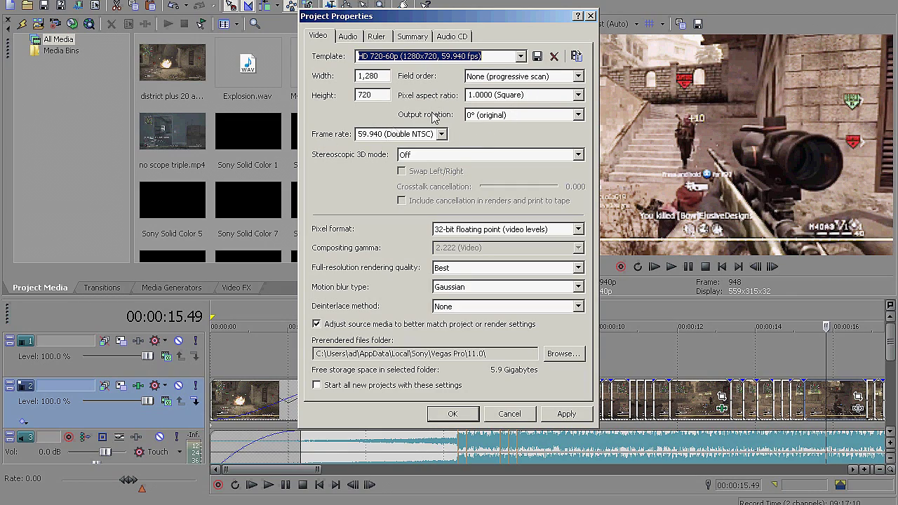
click(441, 134)
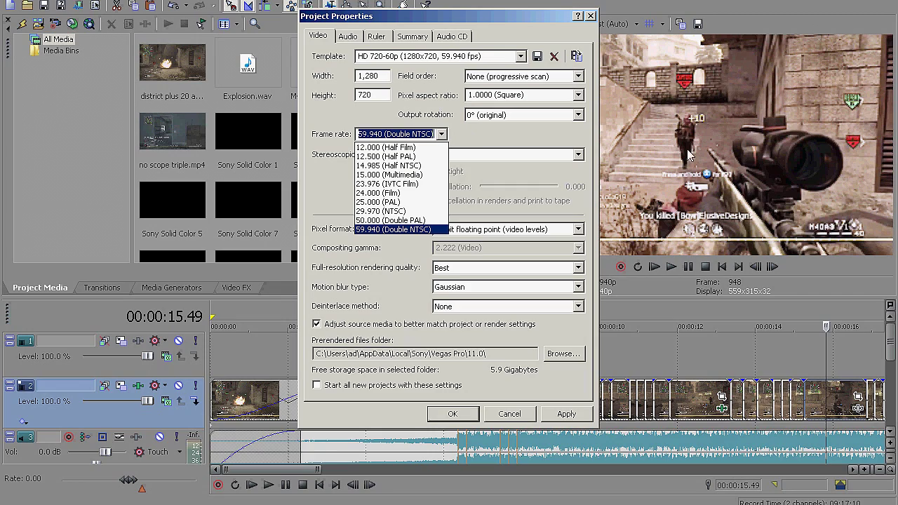
click(544, 195)
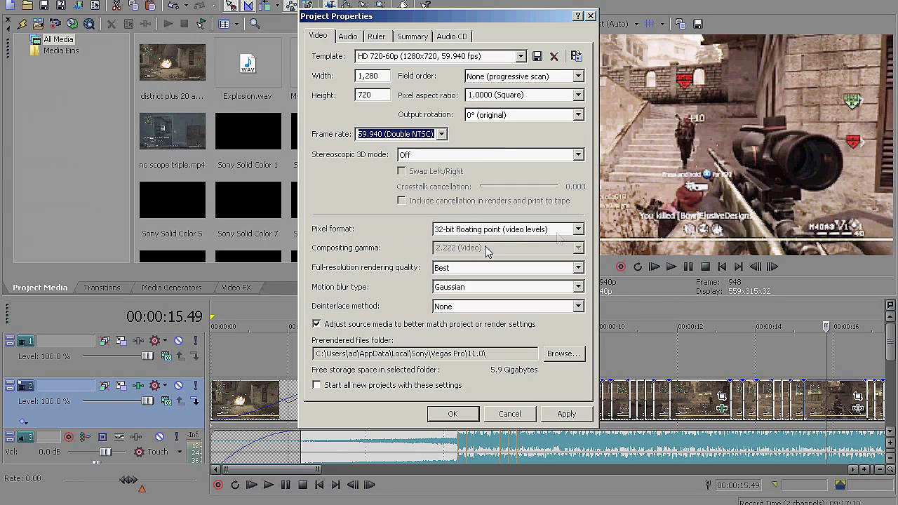
click(582, 269)
click(579, 268)
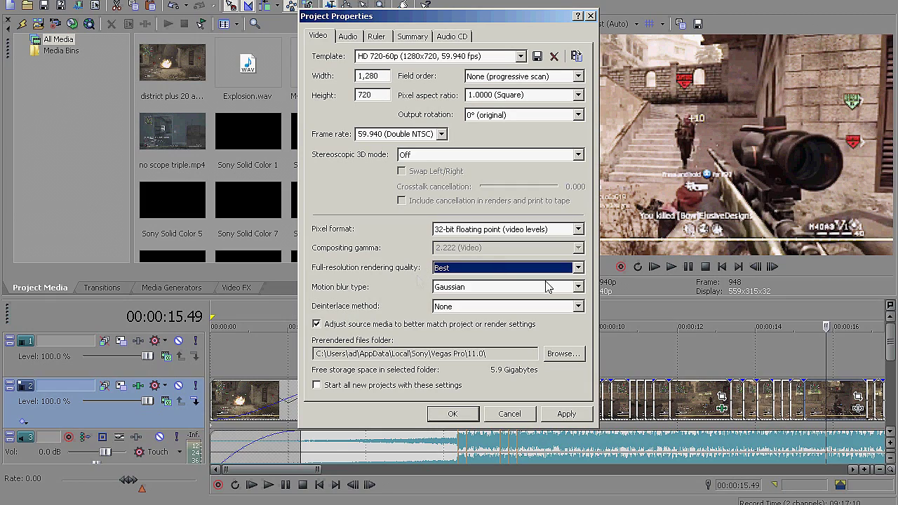
click(317, 324)
click(317, 386)
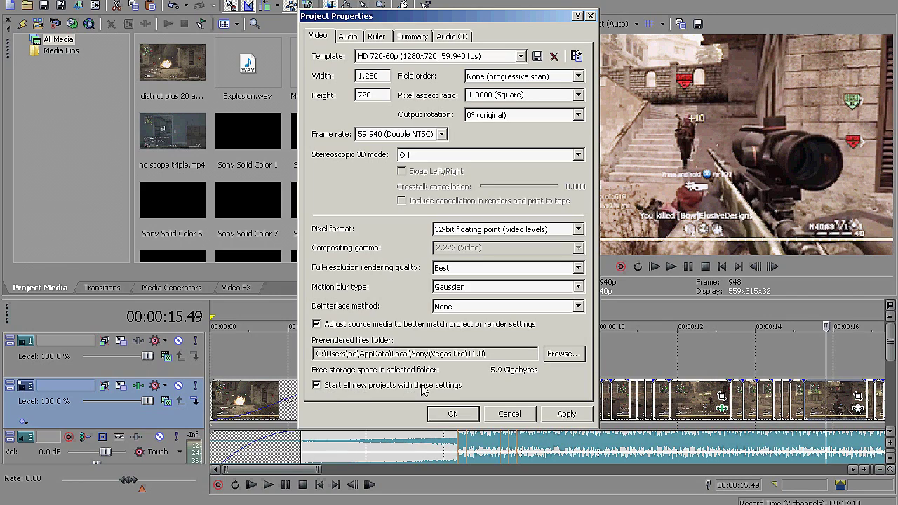
Step: Check the Stereo, 48,000 Hz, 16-bit audio settings, keeping resample quality at Best
click(348, 38)
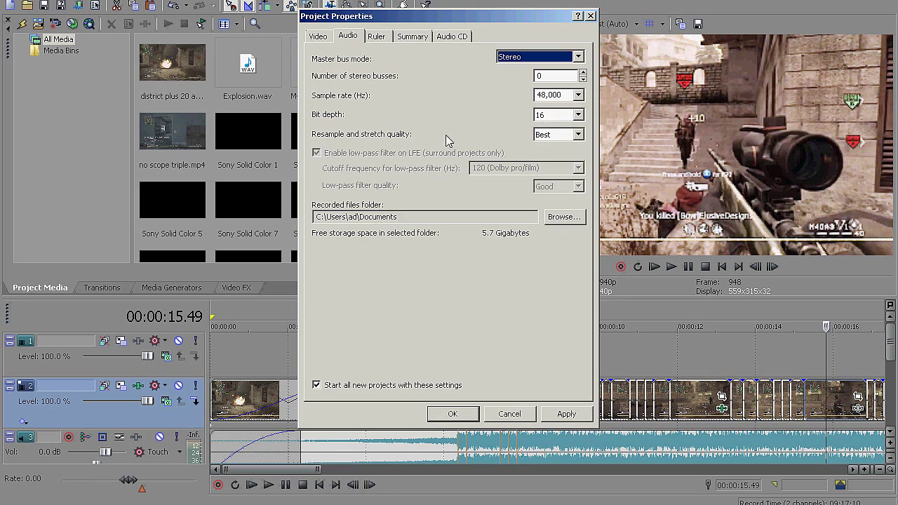
click(580, 137)
click(581, 138)
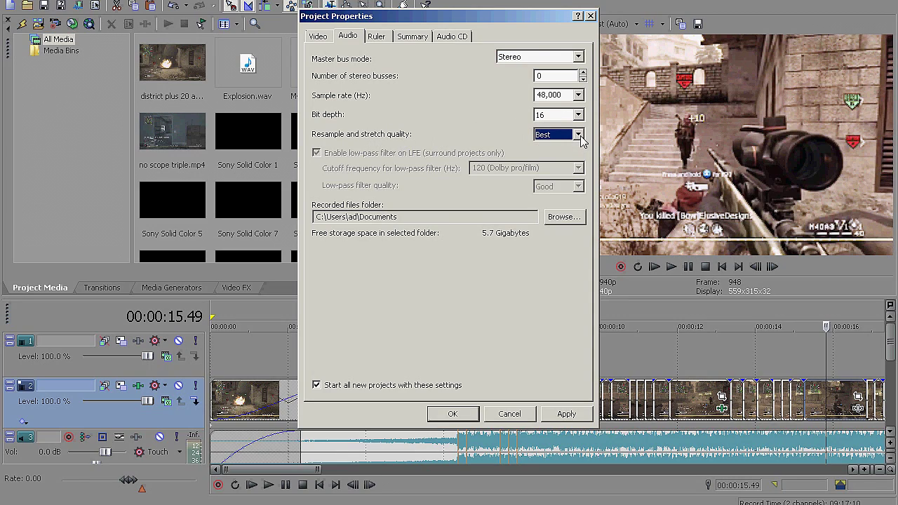
Step: Review the Ruler, Summary and Audio CD tabs, then apply and close Project Properties
click(383, 39)
click(414, 36)
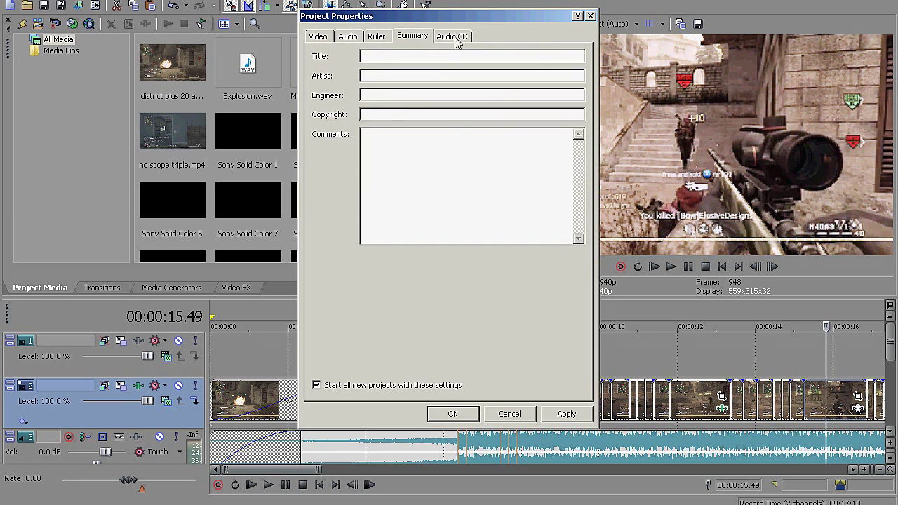
click(456, 36)
click(376, 35)
click(348, 36)
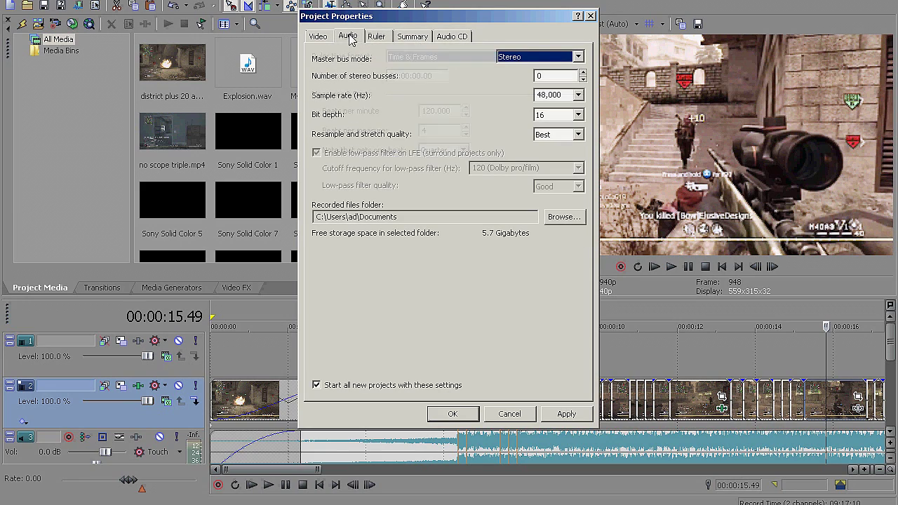
click(567, 414)
click(435, 414)
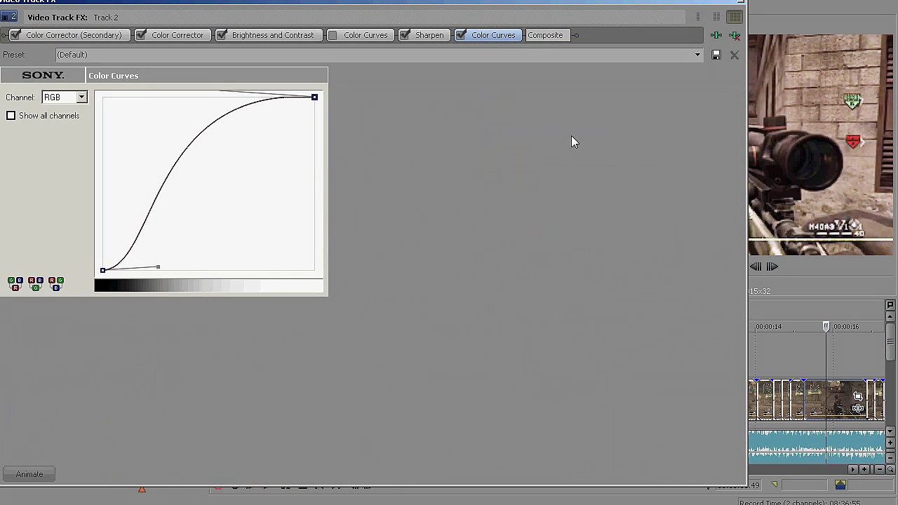
Step: Open the Plug-In Chooser for track 2's video effects chain
click(716, 37)
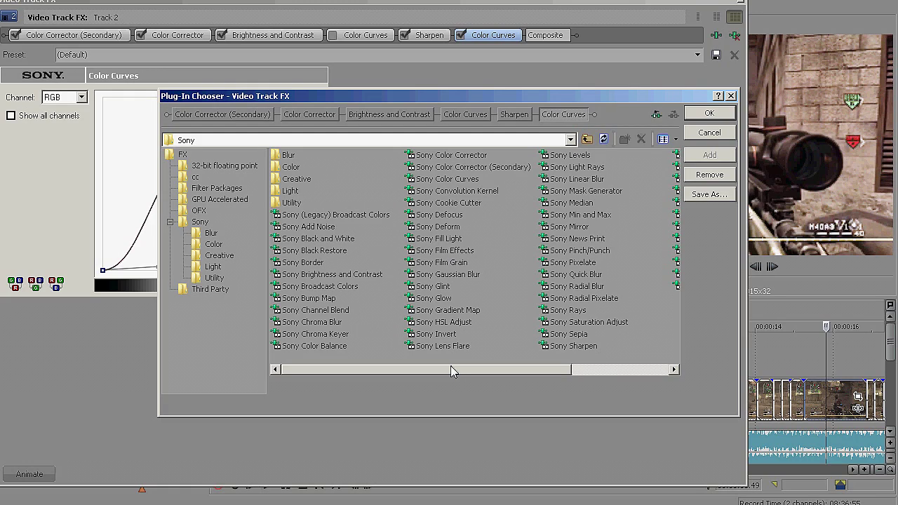
Step: Close the Plug-In Chooser without adding anything and set track 2's Sharpen Amount to 0.032
click(568, 346)
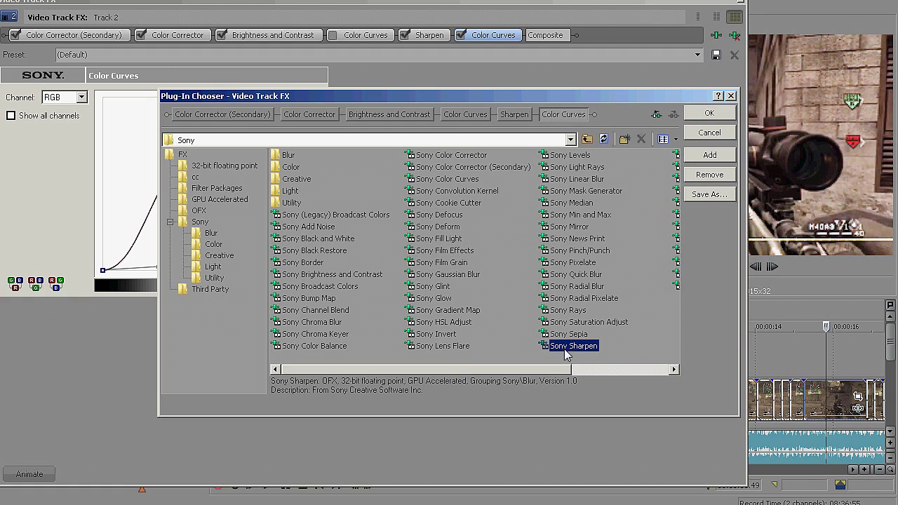
click(732, 96)
click(435, 40)
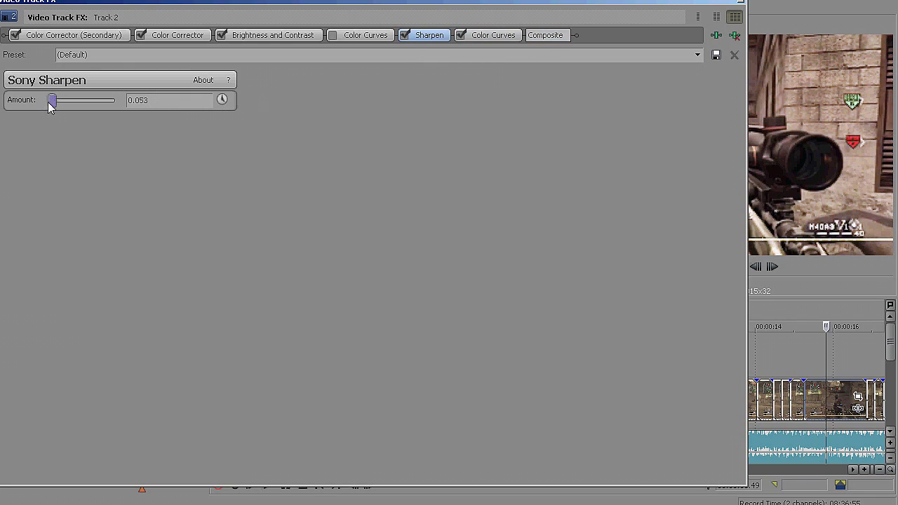
double_click(163, 104)
key(BackSpace)
text(0.032)
click(105, 39)
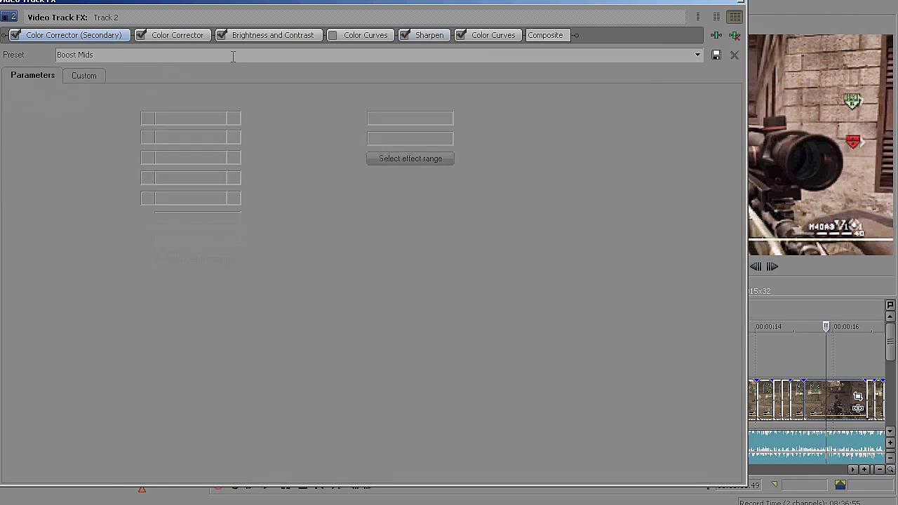
Step: Keep Color Corrector (Secondary) on the Boost Mids preset and close the Video Track FX window
click(698, 54)
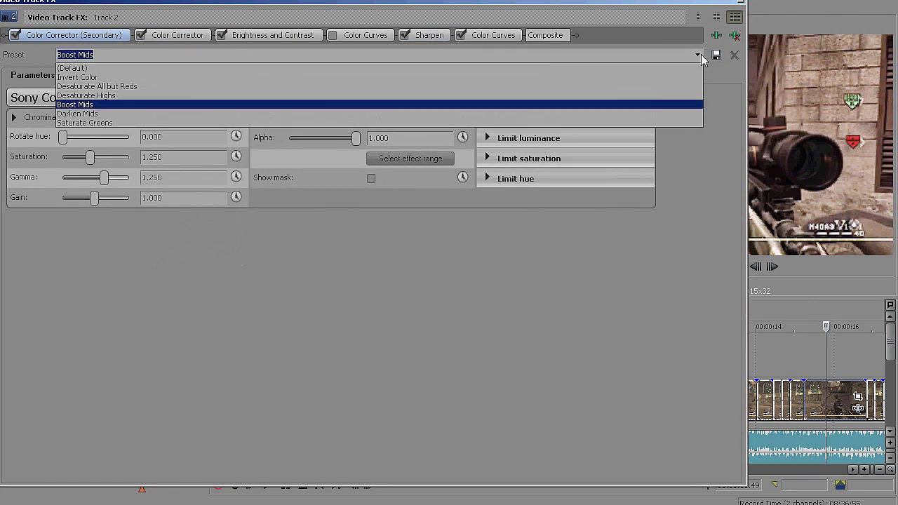
click(624, 106)
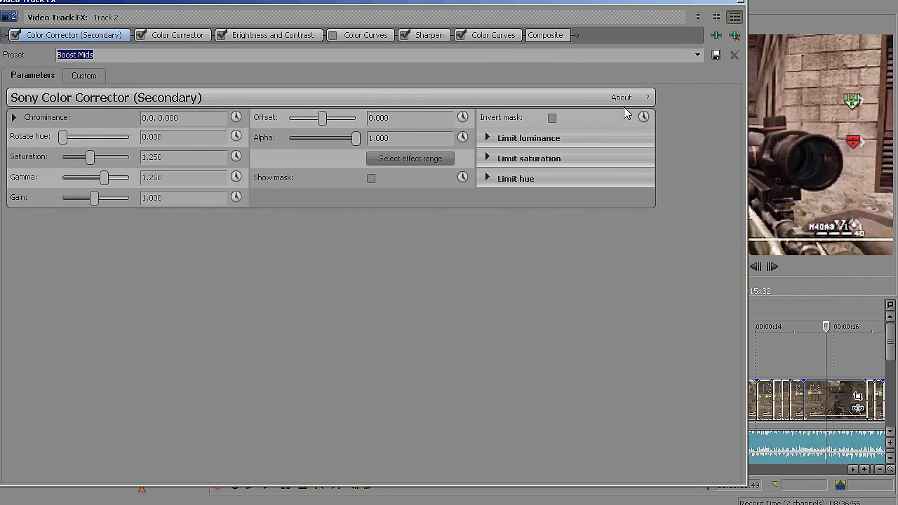
click(742, 4)
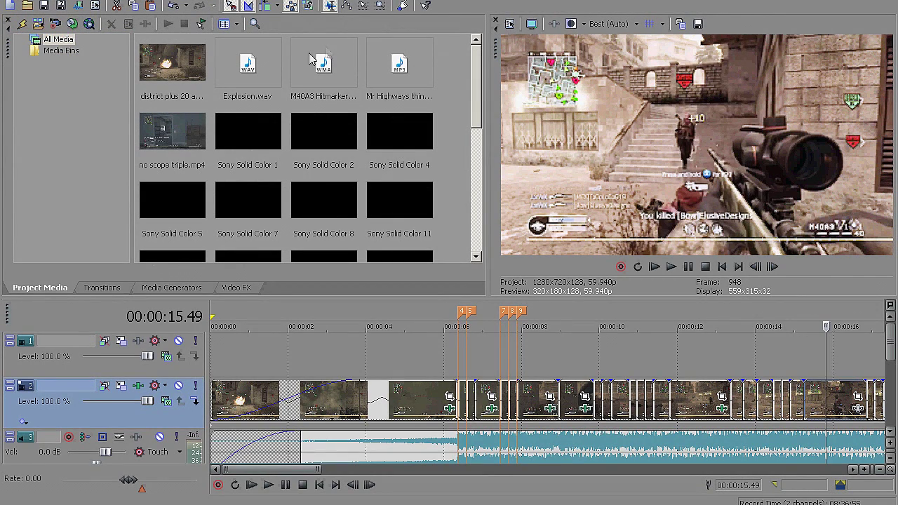
click(79, 7)
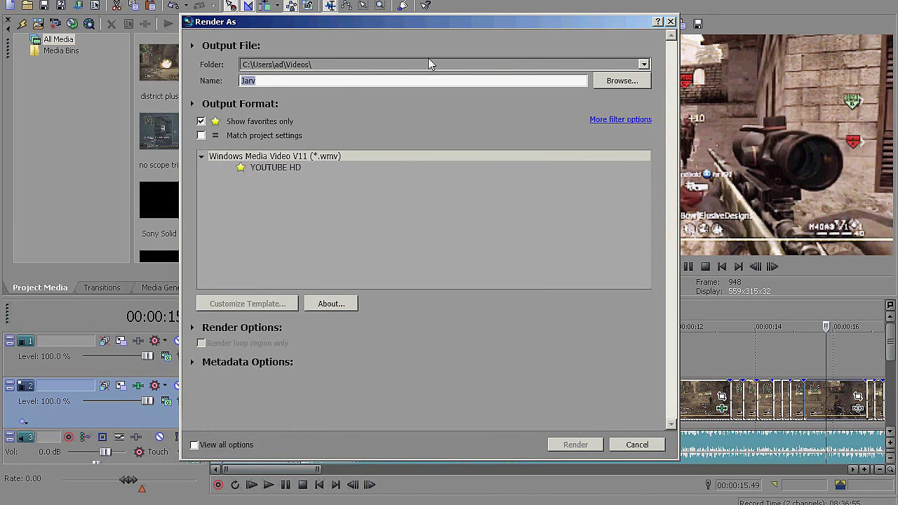
Step: Keep the Videos folder as the render destination and name the output file 'test'
click(643, 65)
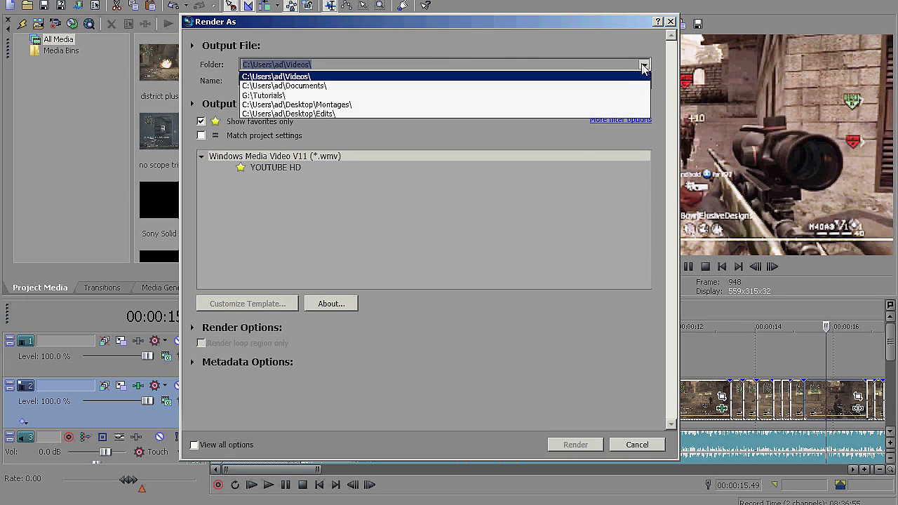
click(643, 65)
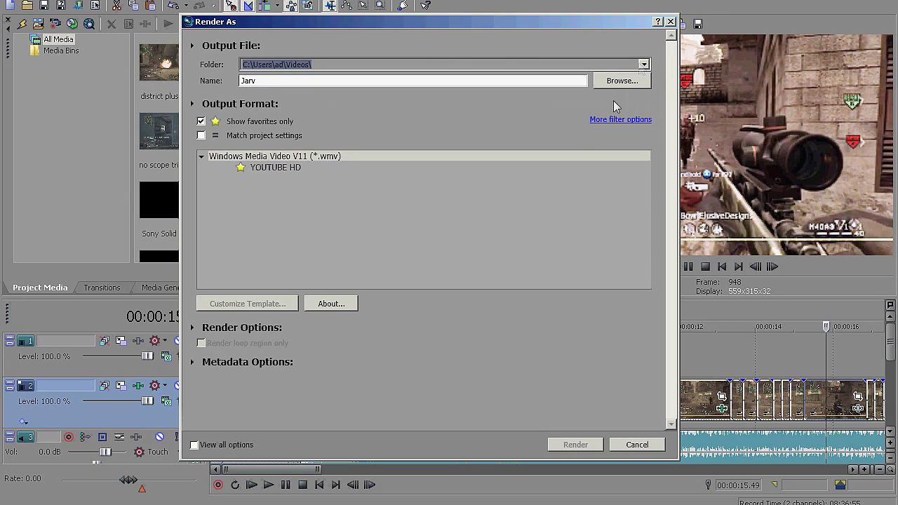
click(299, 82)
text(test)
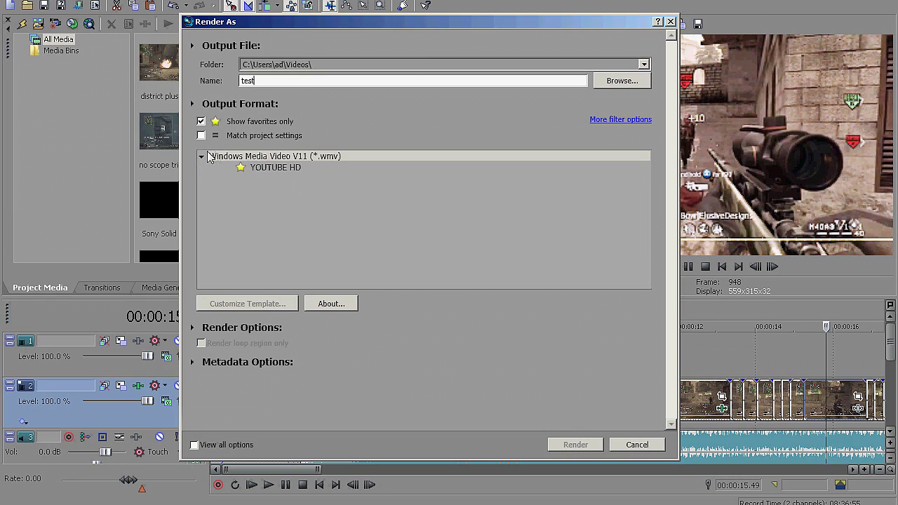
Step: Show all formats and customize the Windows Media Video V11 '6 Mbps HD 720-30p Video' template
click(201, 120)
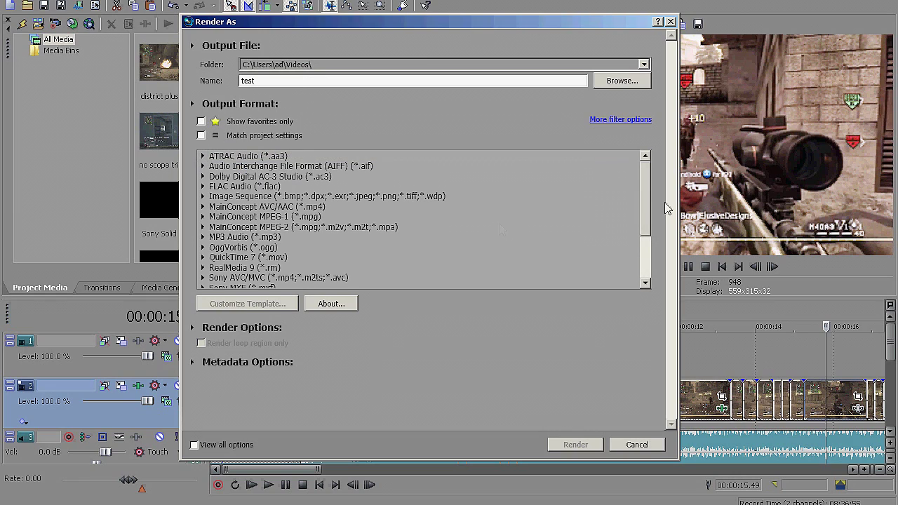
drag(649, 208, 643, 259)
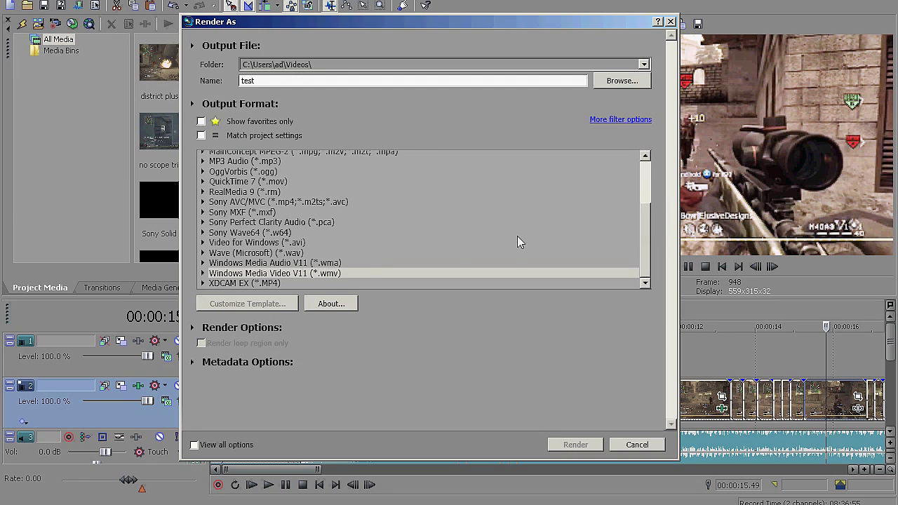
click(203, 274)
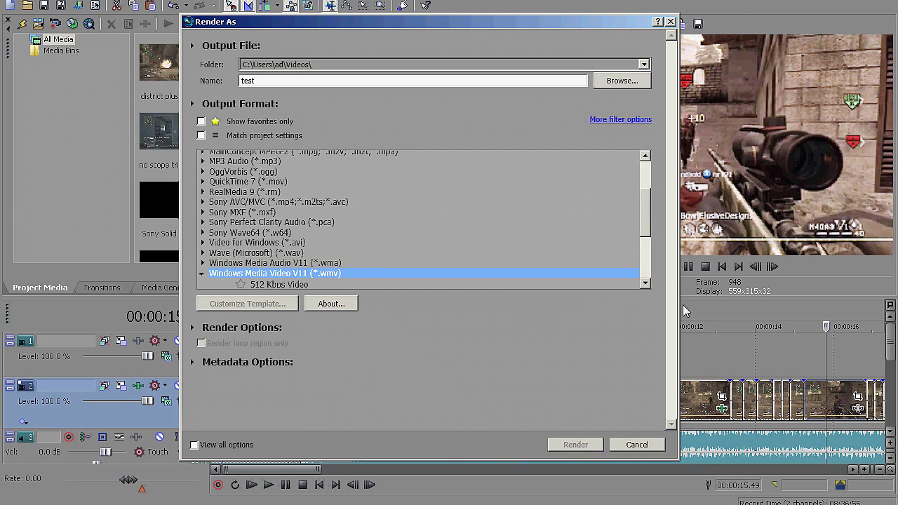
scroll(647, 284, down, 3)
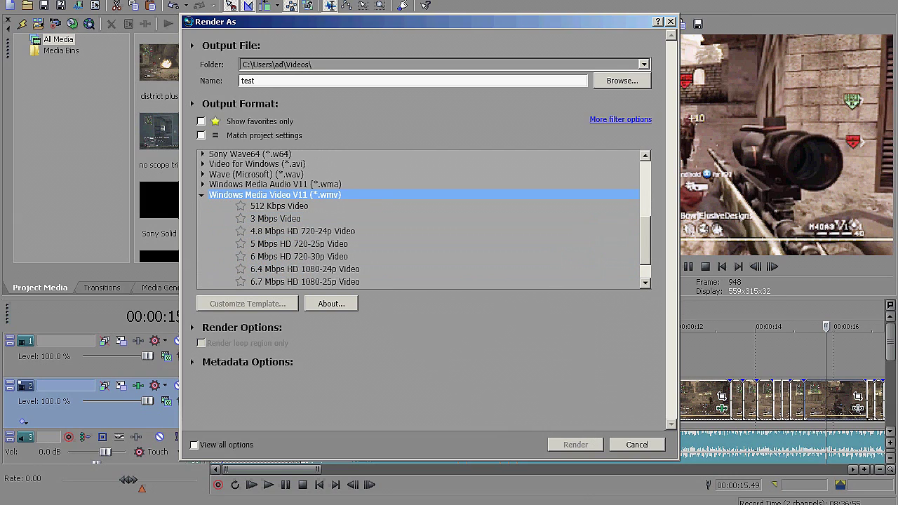
scroll(642, 287, down, 3)
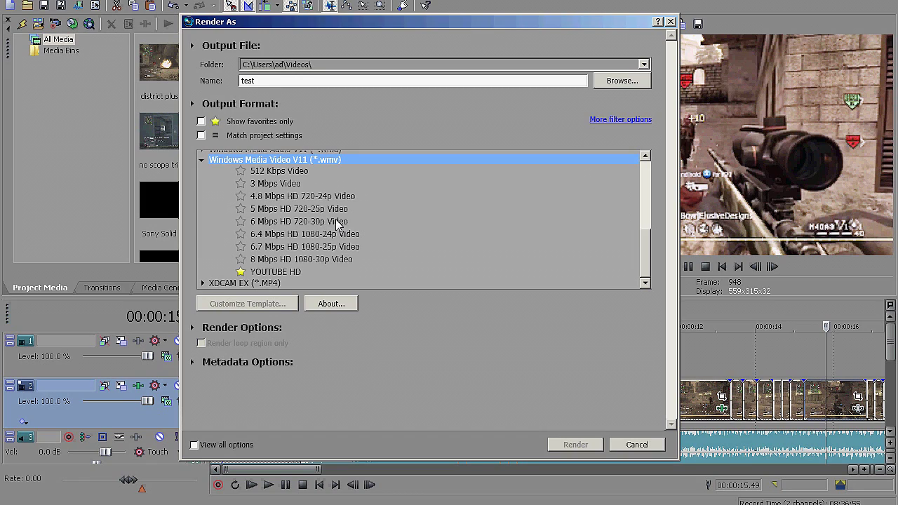
click(335, 223)
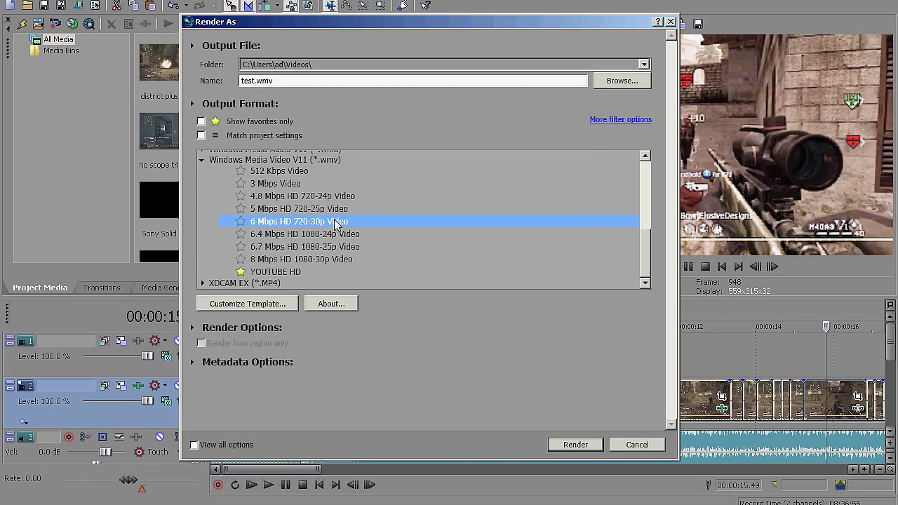
click(270, 303)
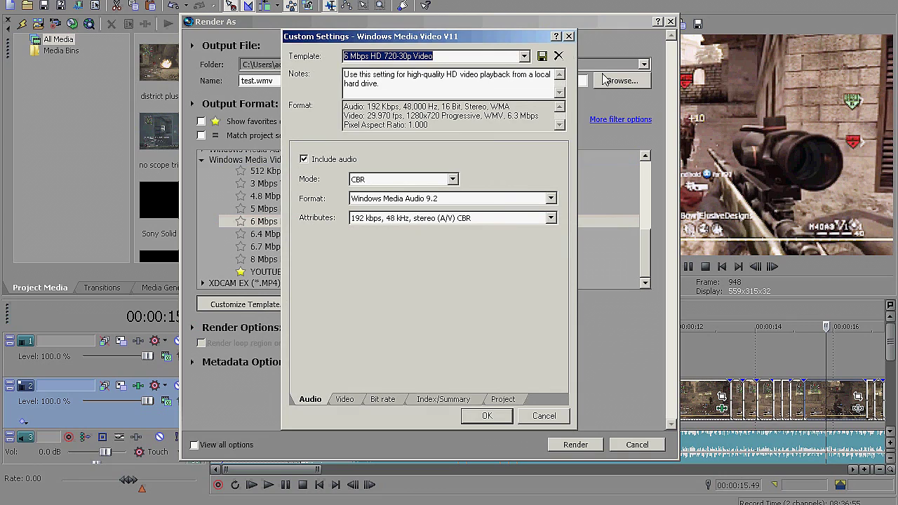
Step: Discard those settings and open Custom Settings for the YOUTUBE HD template (1280x720, 29.970 fps) instead
click(576, 34)
click(277, 272)
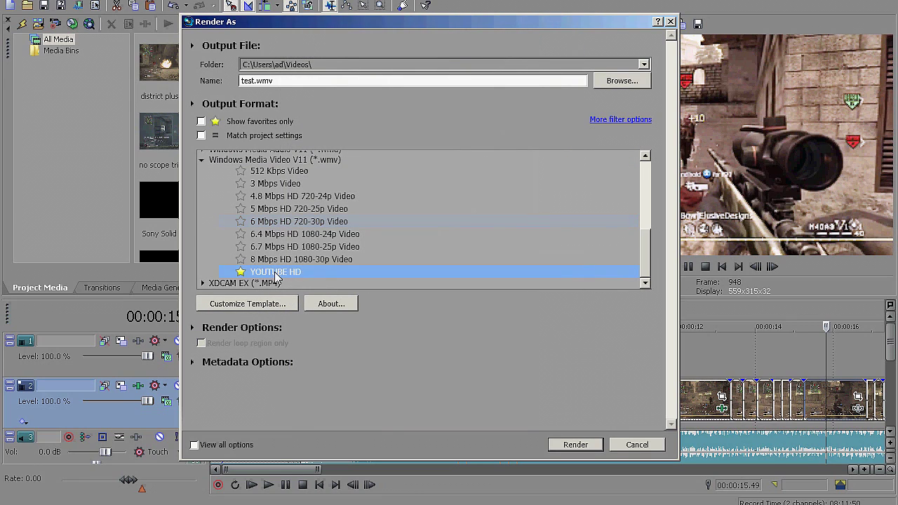
click(270, 309)
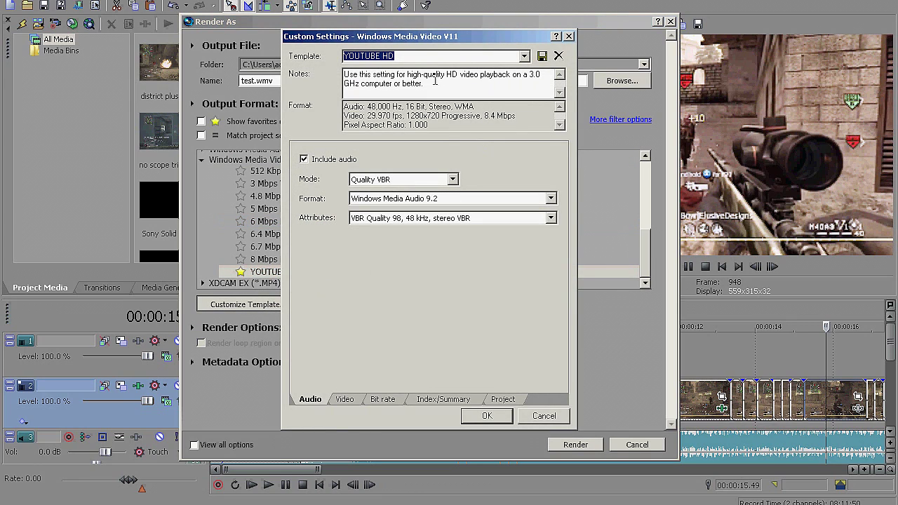
click(412, 56)
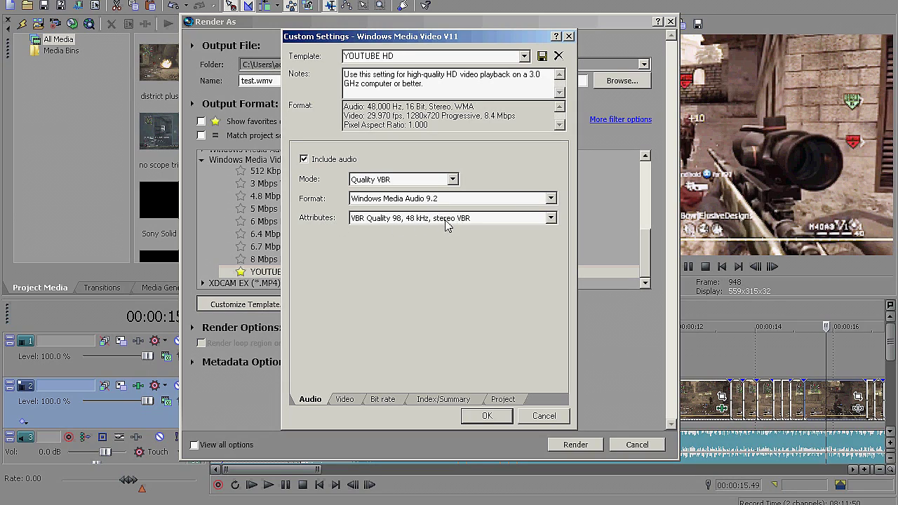
click(354, 398)
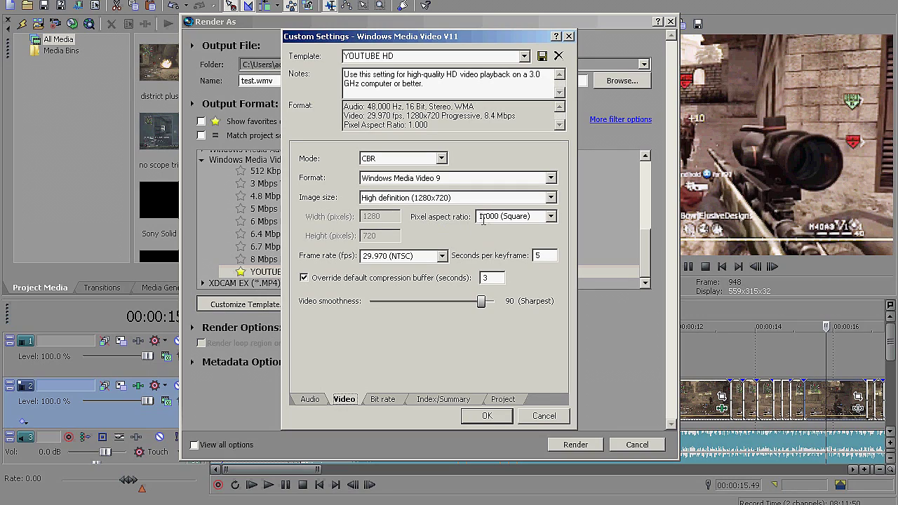
Step: Set the frame rate to 59.94 (Double NTSC) and adjust video smoothness to 90
click(443, 257)
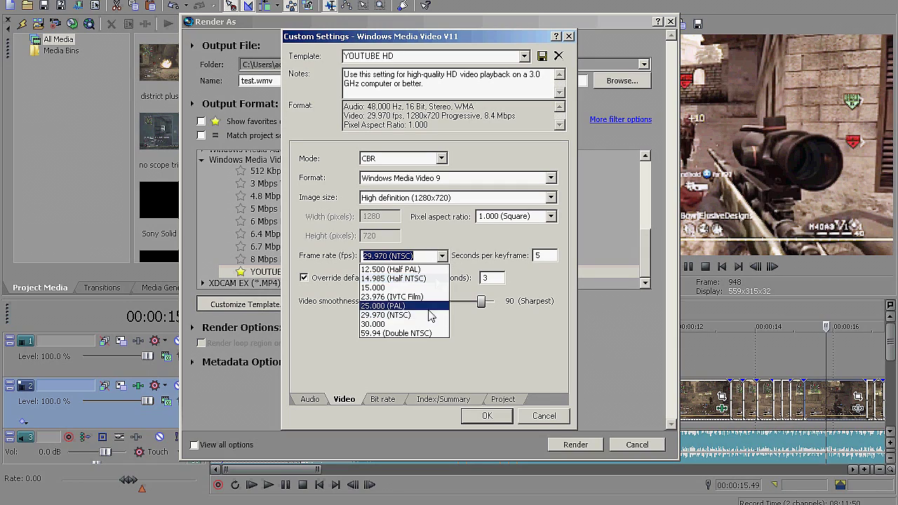
click(416, 334)
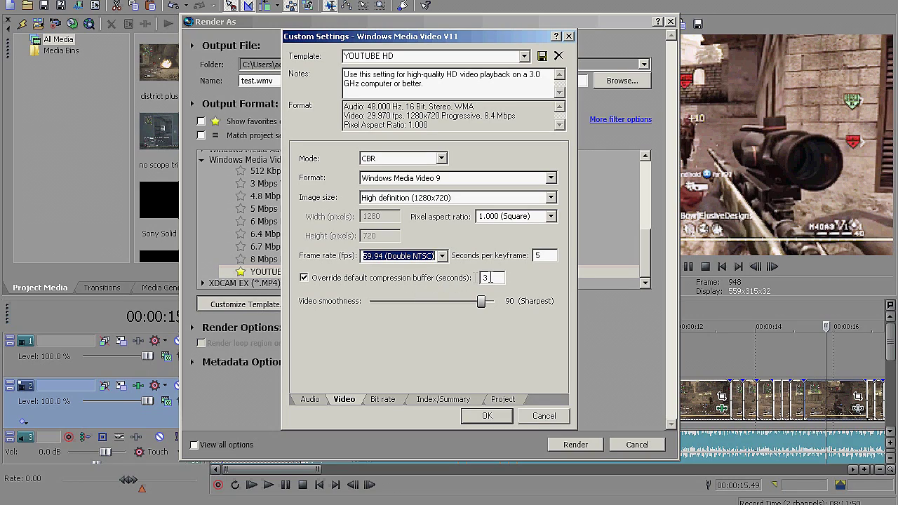
mouse_move(481, 301)
mouse_down()
mouse_move(421, 302)
mouse_move(481, 303)
mouse_up()
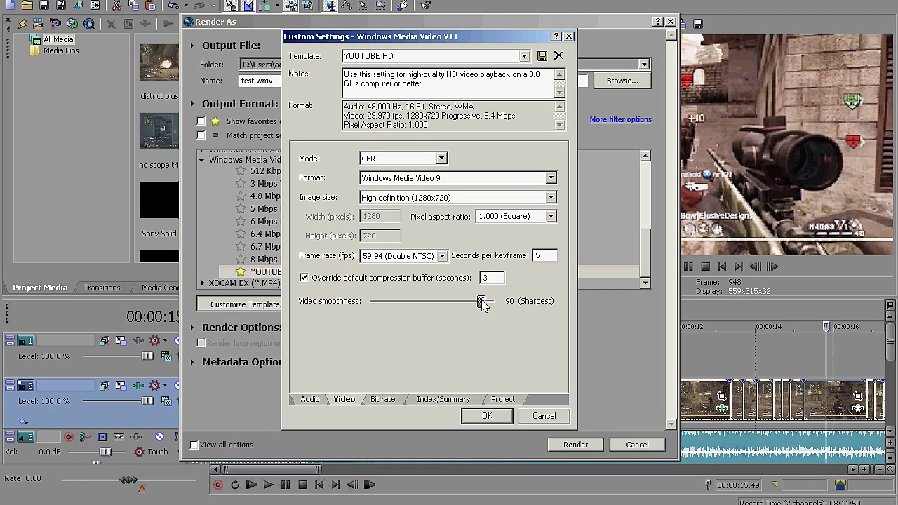
mouse_move(482, 304)
mouse_down()
mouse_move(451, 304)
mouse_move(500, 304)
mouse_move(482, 308)
mouse_up()
Step: Review the Bit rate, Index and Project tabs, then apply the modified YOUTUBE HD (*) template
click(395, 402)
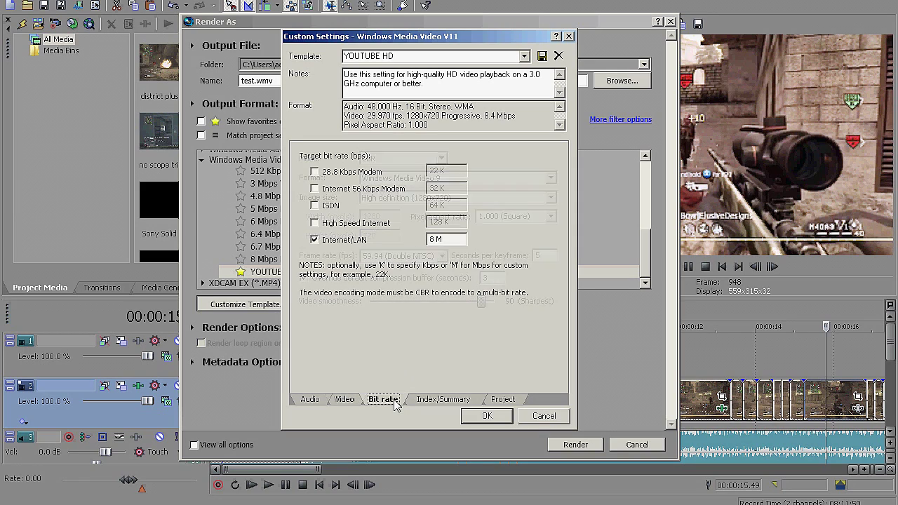
click(443, 399)
click(502, 400)
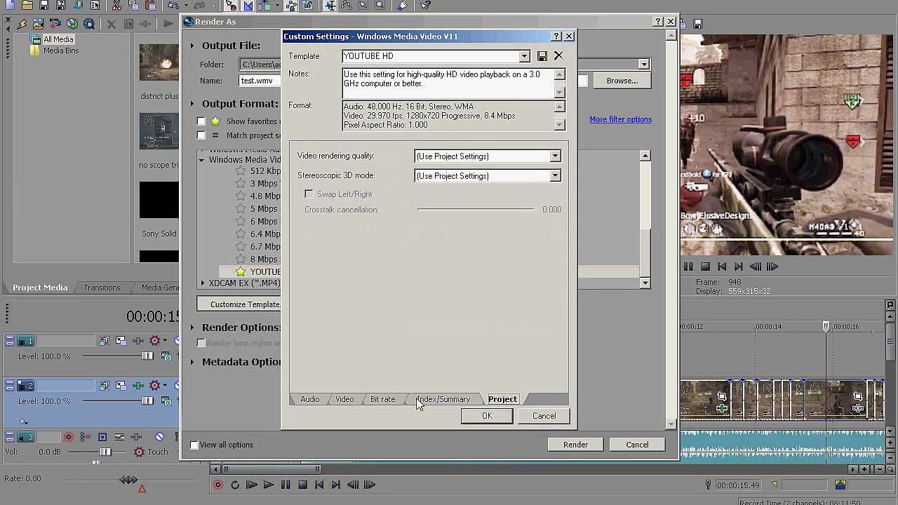
click(346, 403)
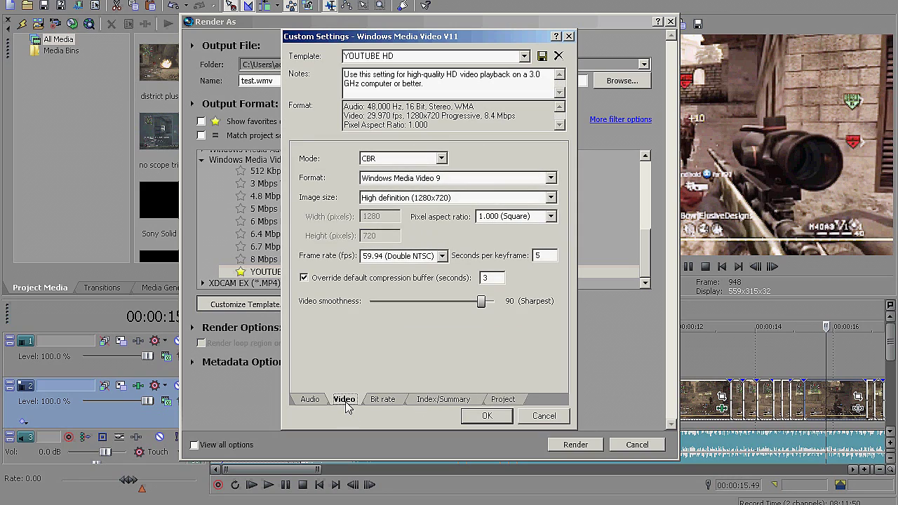
click(491, 416)
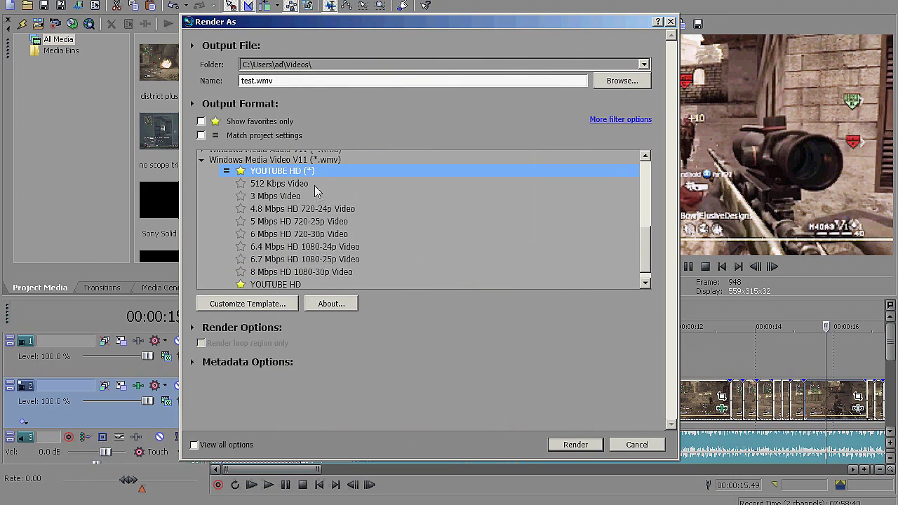
Step: Save the modified YOUTUBE HD template and mark it as a favorite
click(279, 311)
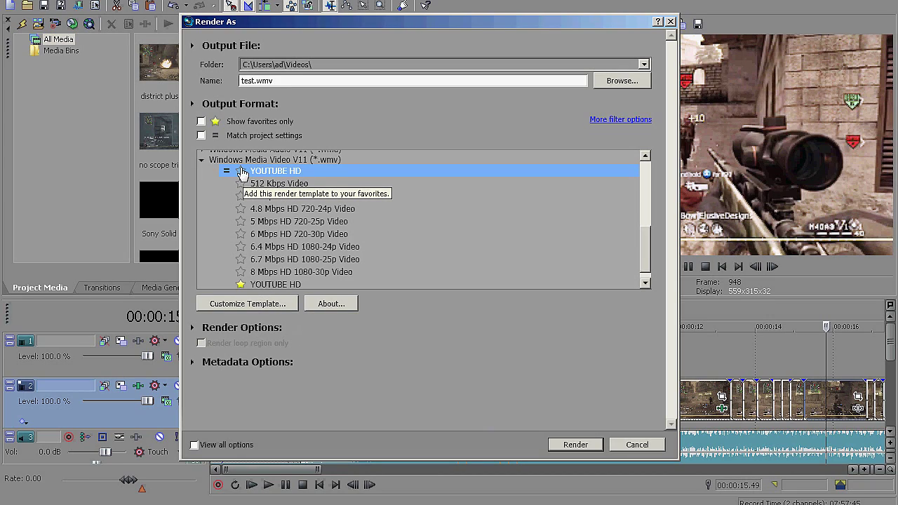
click(242, 172)
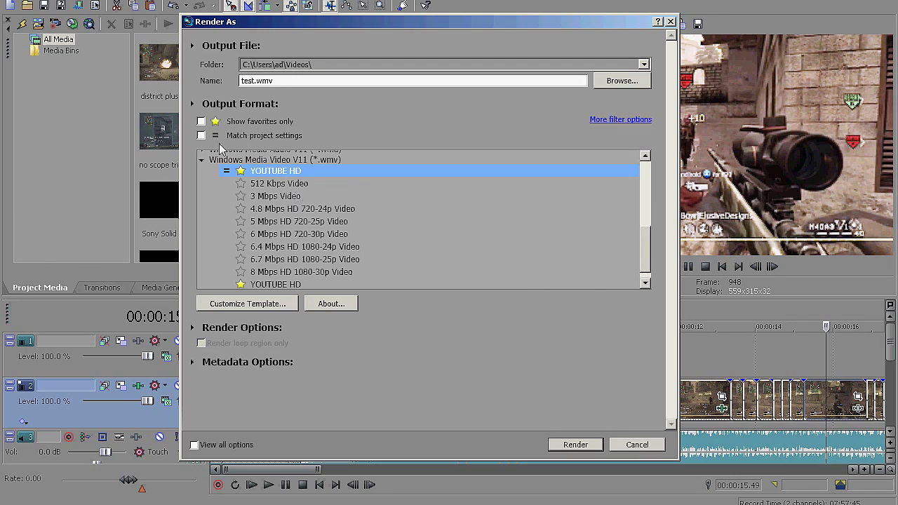
Step: List only favorite templates and start rendering test.wmv
click(201, 122)
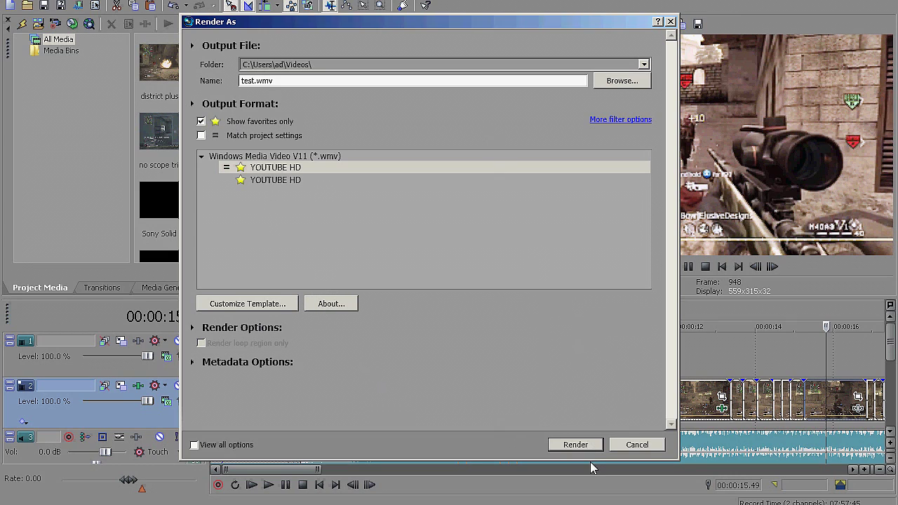
click(576, 444)
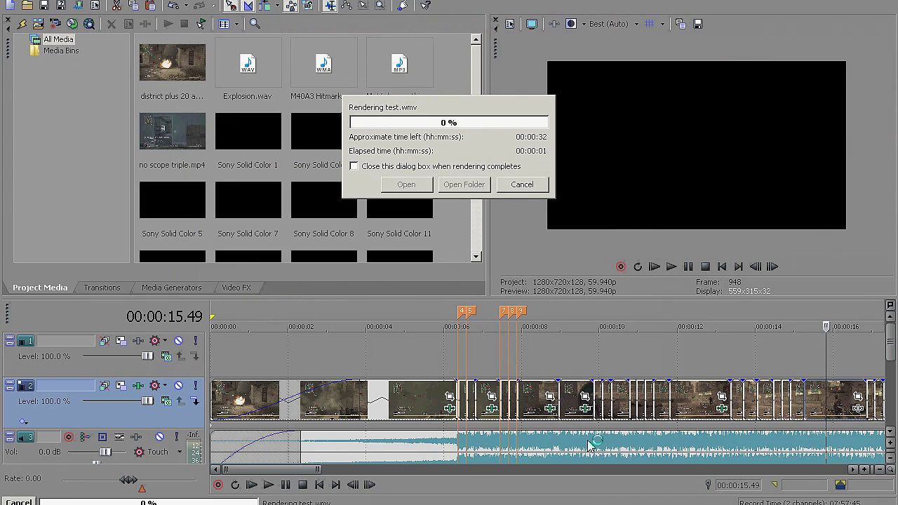